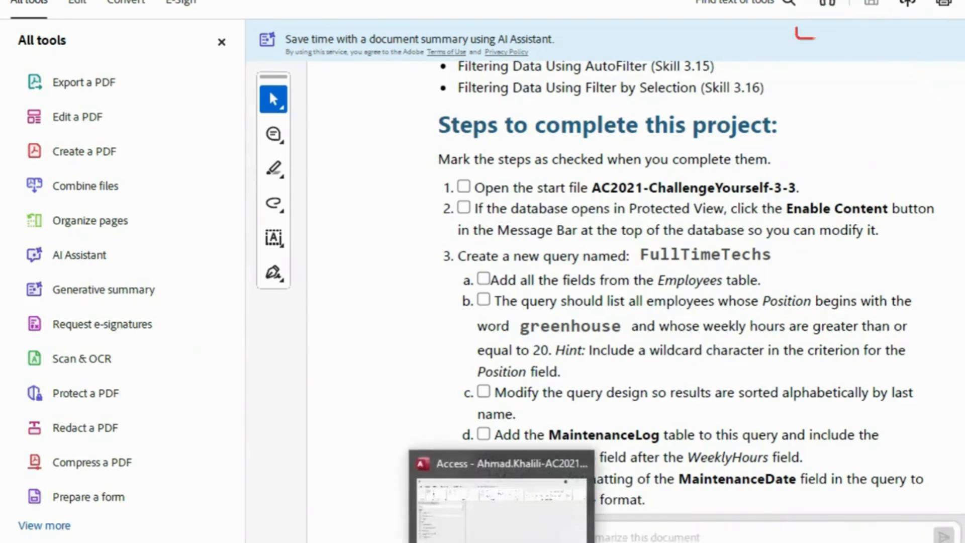
Switch to Access and open the FullTimeTechs query in Design View
left_click(502, 539)
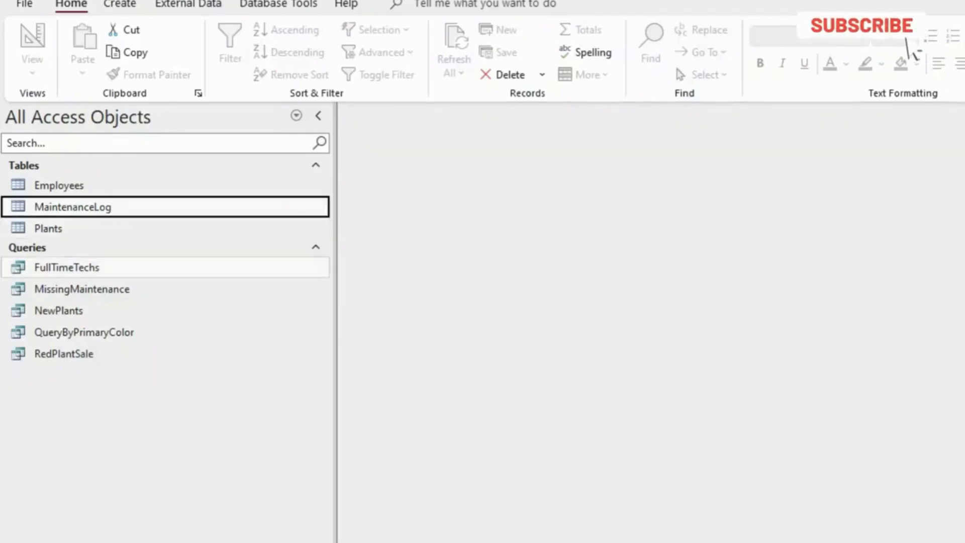
left_click(67, 267)
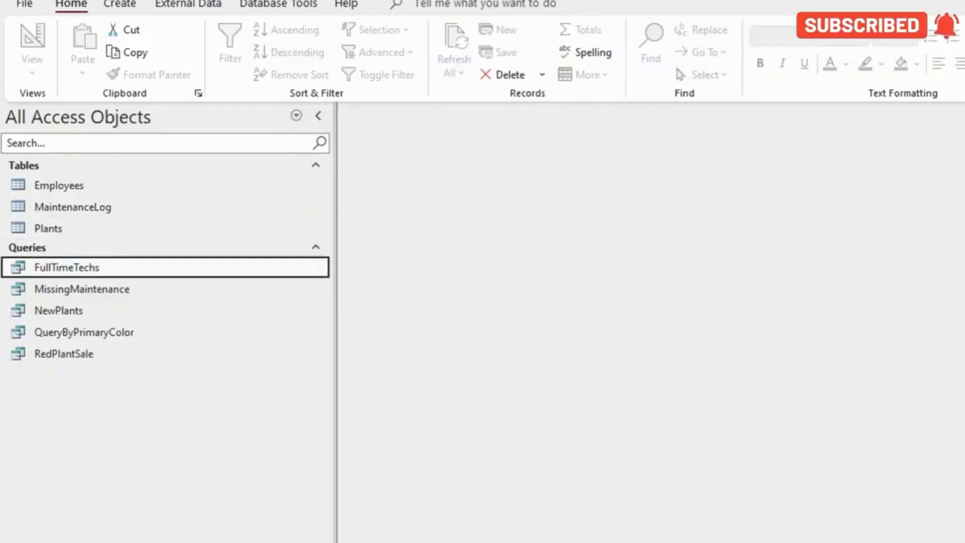
double_click(66, 268)
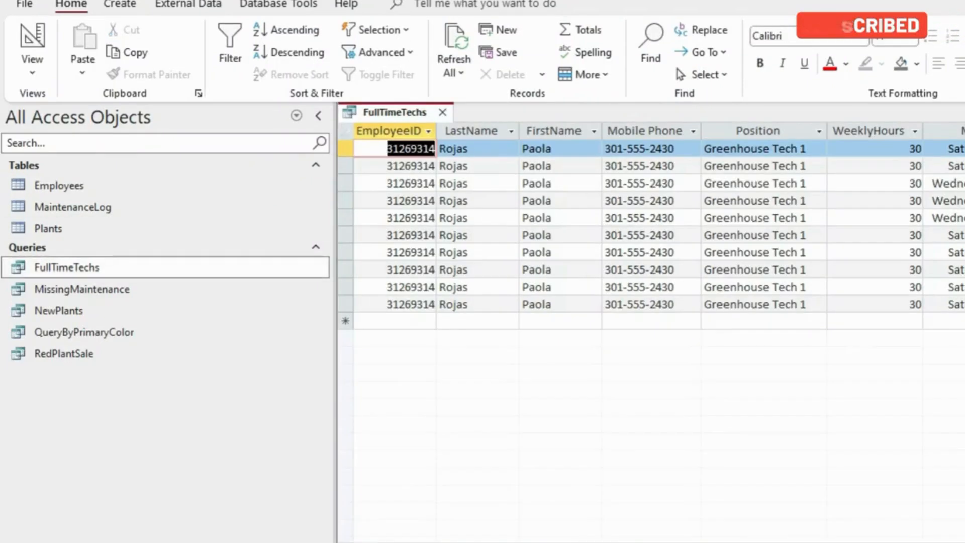
left_click(32, 70)
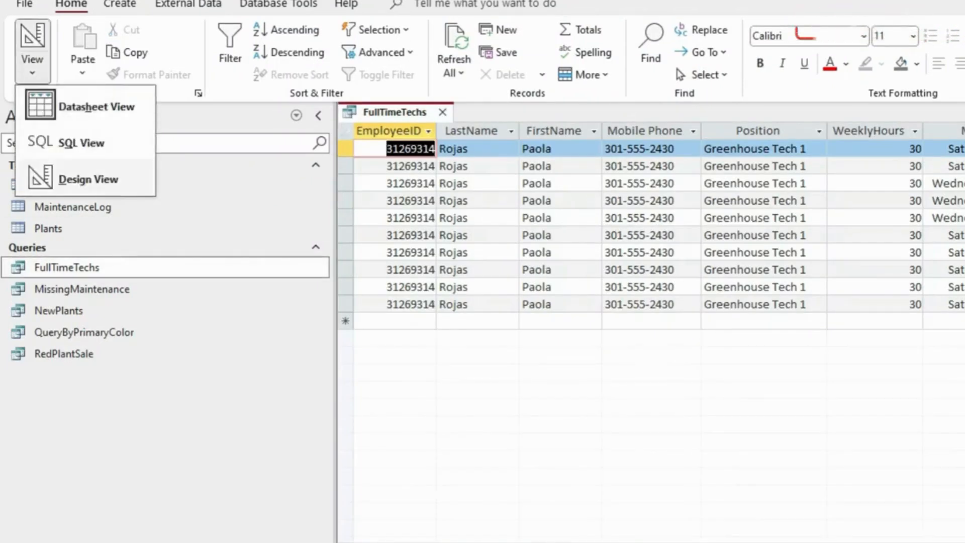
left_click(89, 179)
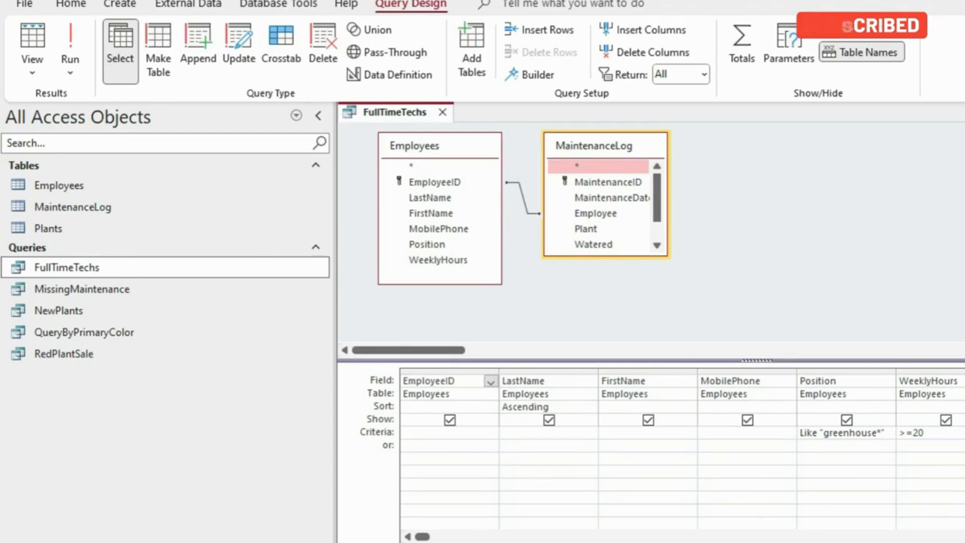
Switch between the PDF instructions and Access to compare steps 3a to 3g with the FullTimeTechs query design
mouse_move(539, 542)
left_click(540, 502)
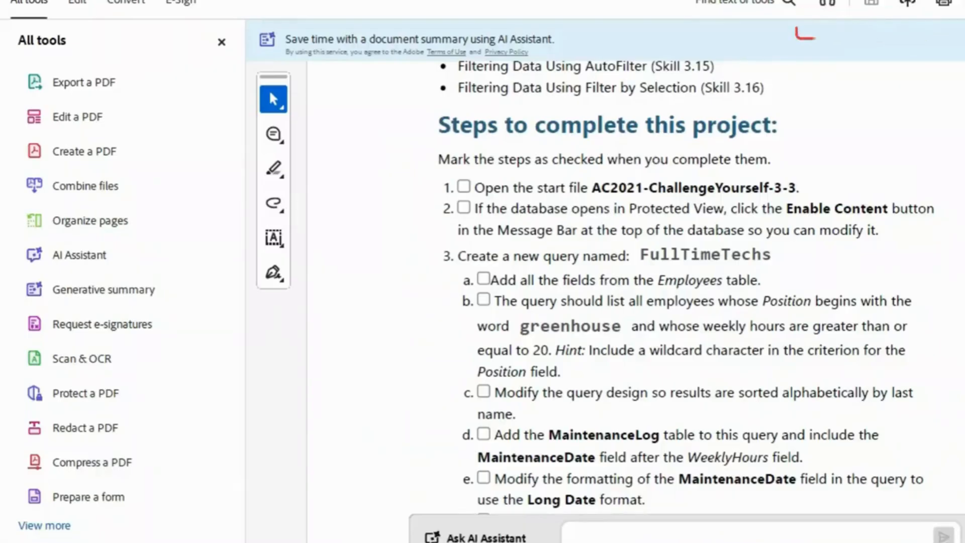
scroll(683, 302, "down", 2)
scroll(683, 302, "down", 2)
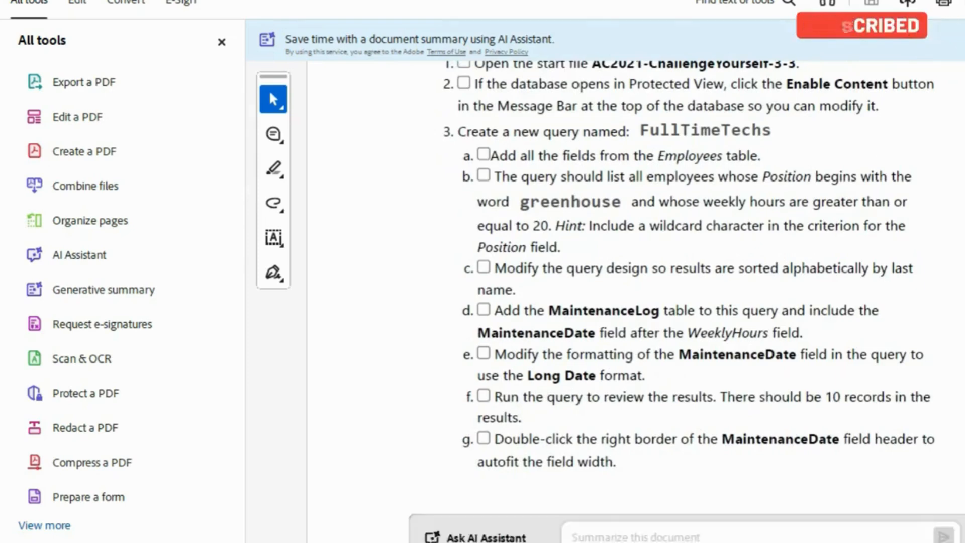
key("alt+Tab")
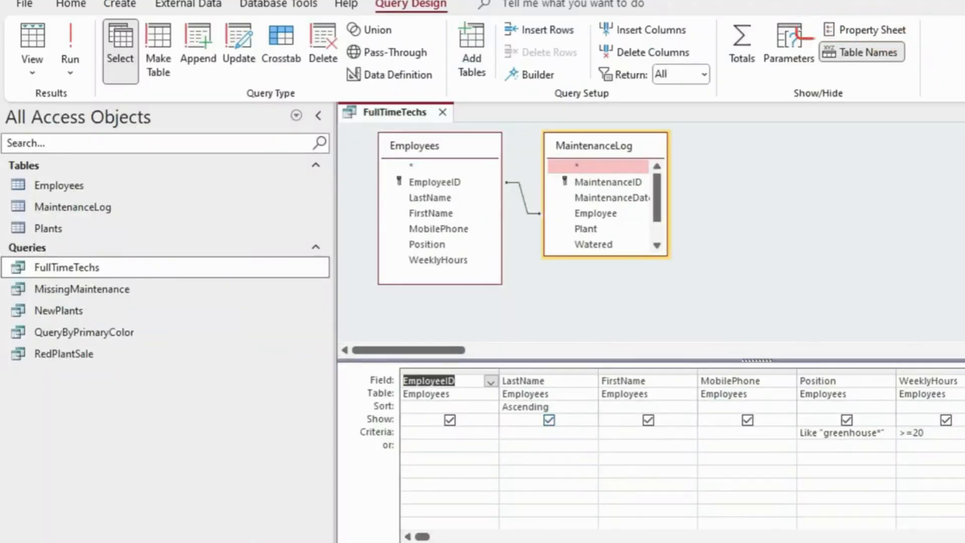
key("alt+Tab")
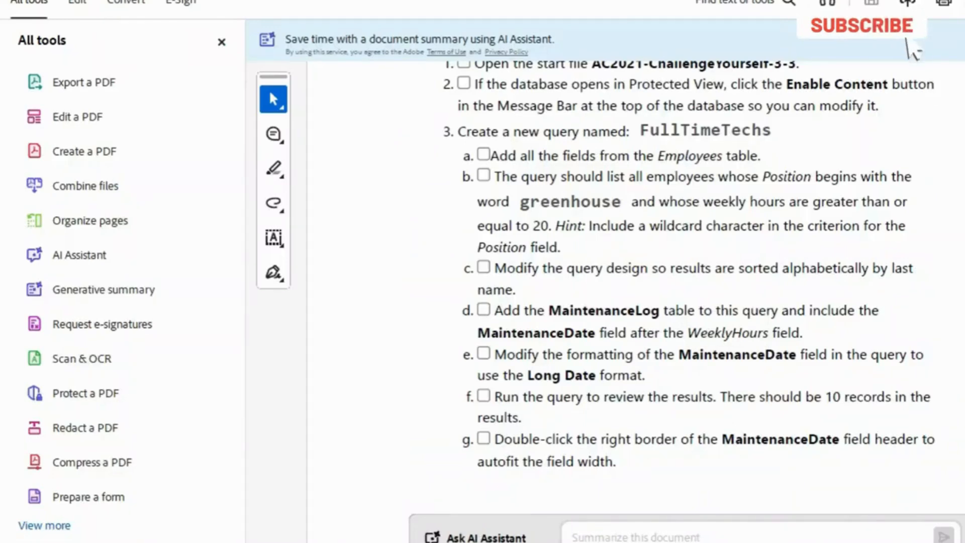
scroll(633, 282, "down", 1)
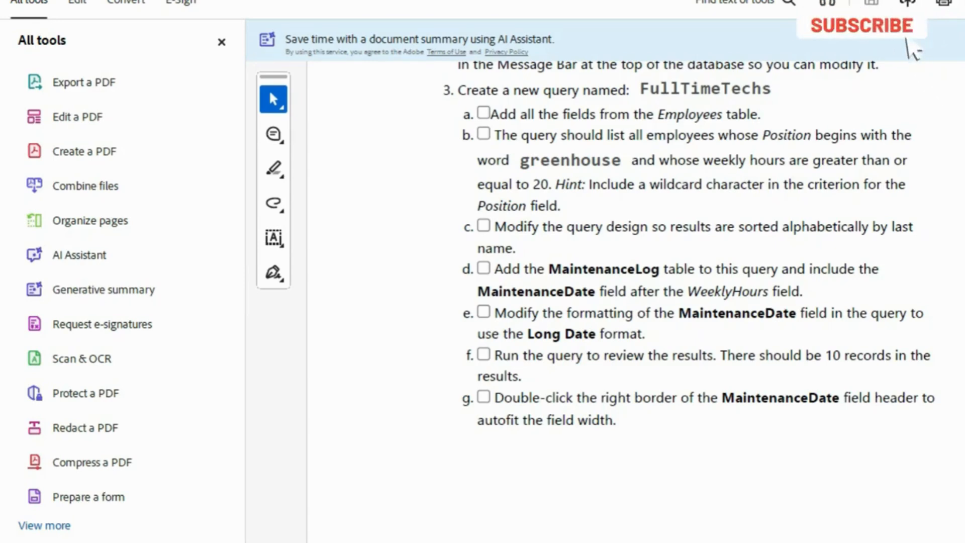
scroll(628, 251, "down", 5)
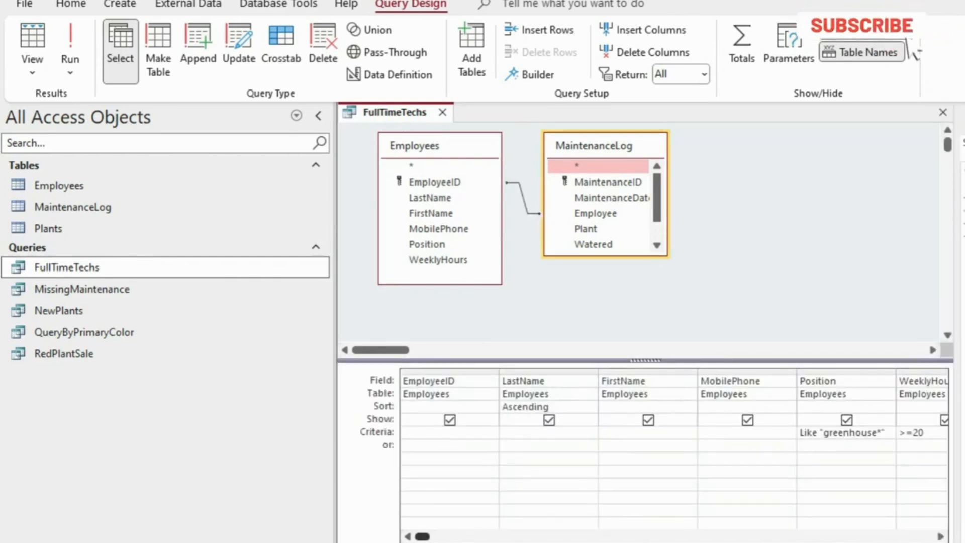
Examine the MaintenanceDate column of the FullTimeTechs query, read on through steps 4 and 5 of the PDF, and close the property sheet
left_click_drag(422, 537, 926, 536)
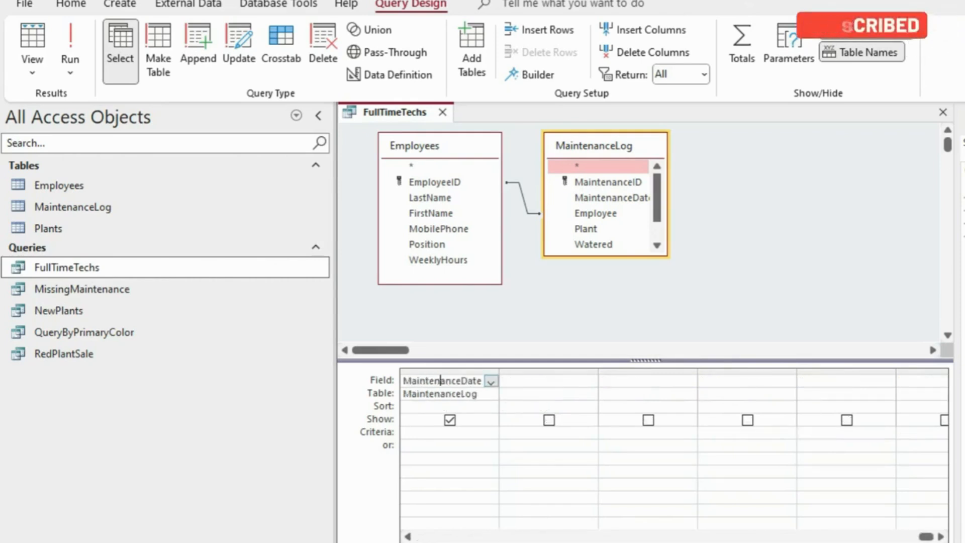
key("alt+Tab")
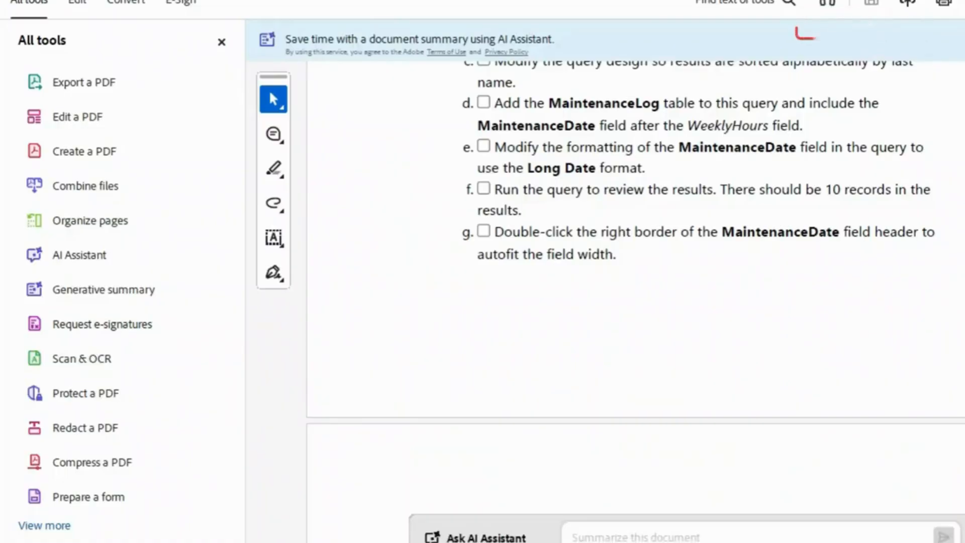
scroll(636, 301, "down", 5)
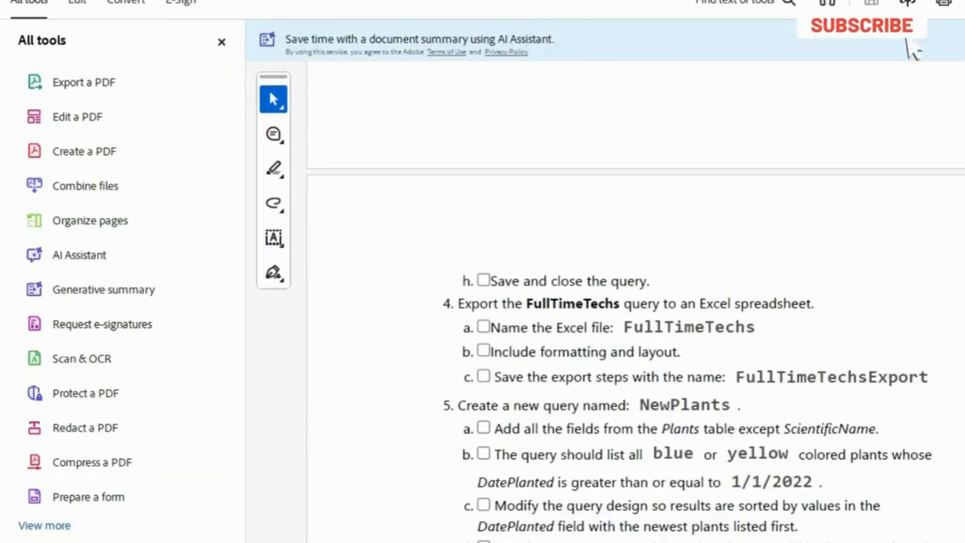
scroll(636, 302, "down", 1)
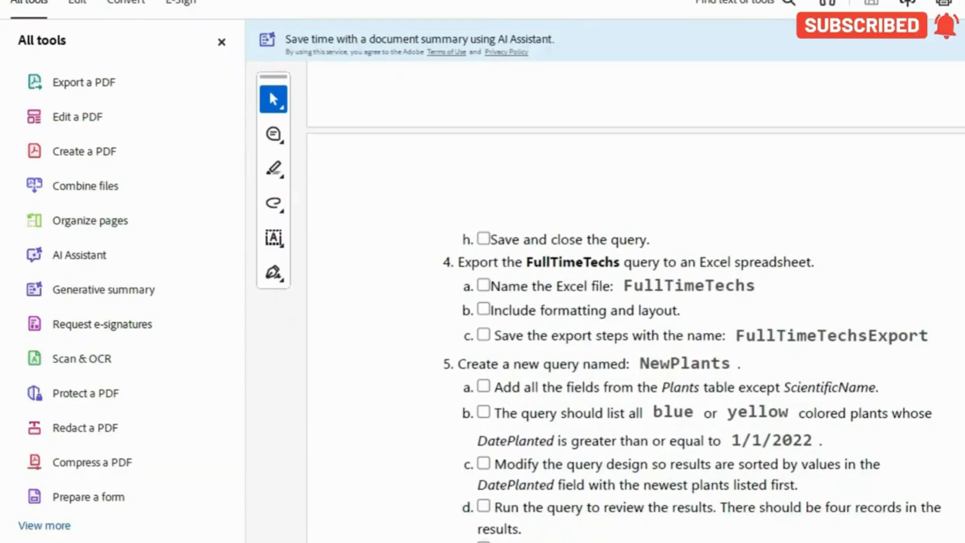
scroll(636, 302, "down", 1)
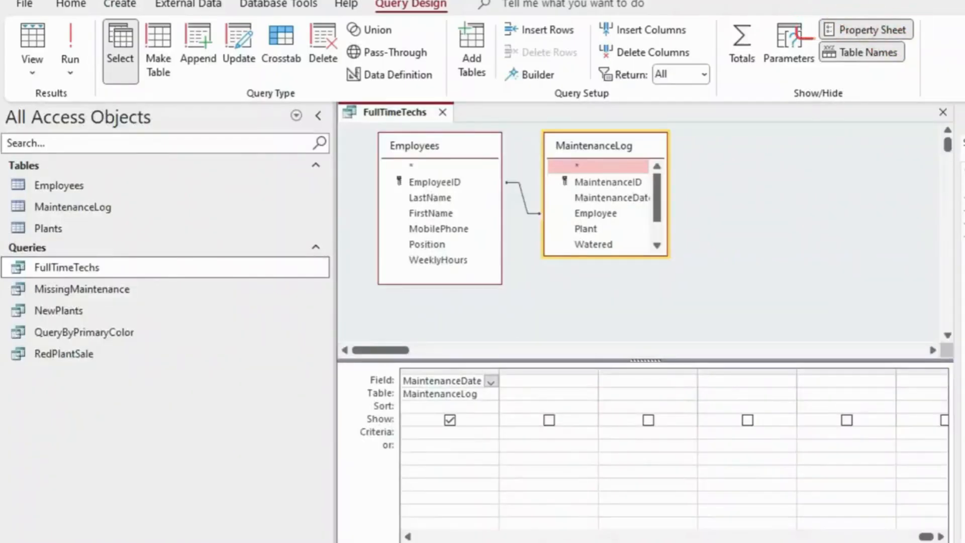
key("F4")
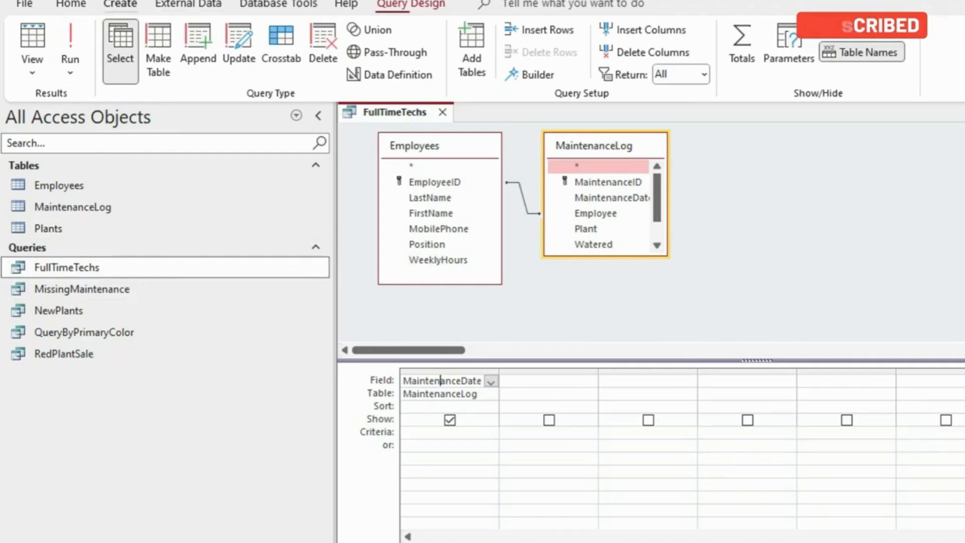
Display the external data export options in Access
left_click(119, 4)
left_click(189, 4)
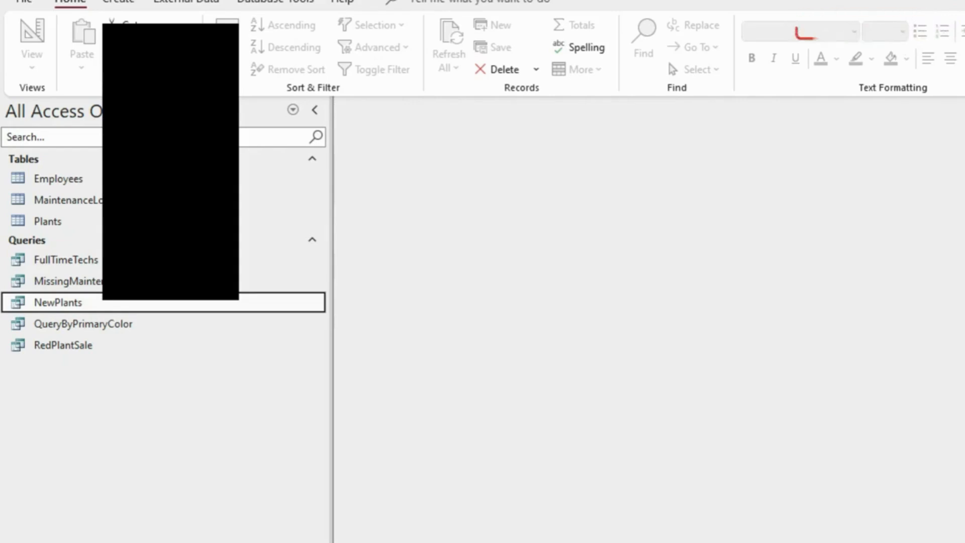
left_click(187, 2)
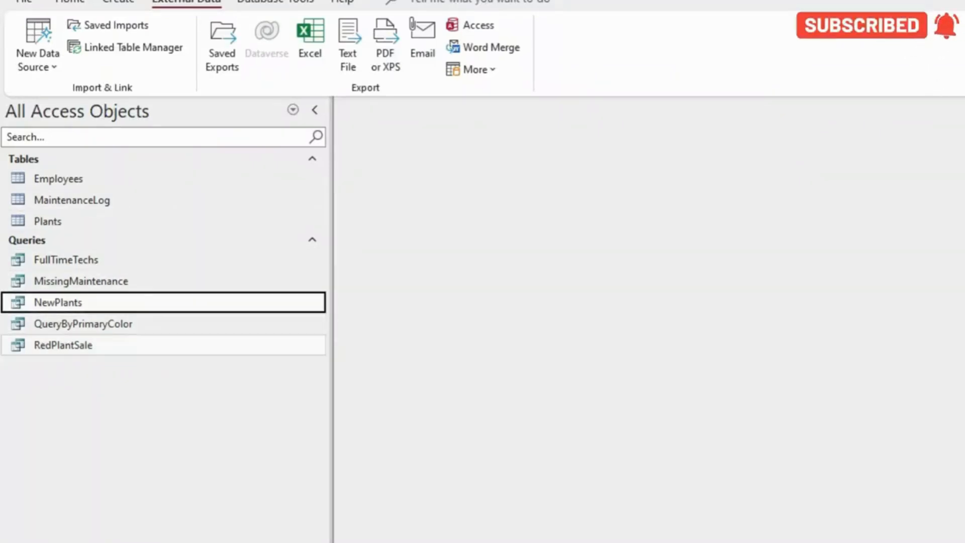
Open the RedPlantSale query in Design View
left_click(85, 346)
right_click(84, 346)
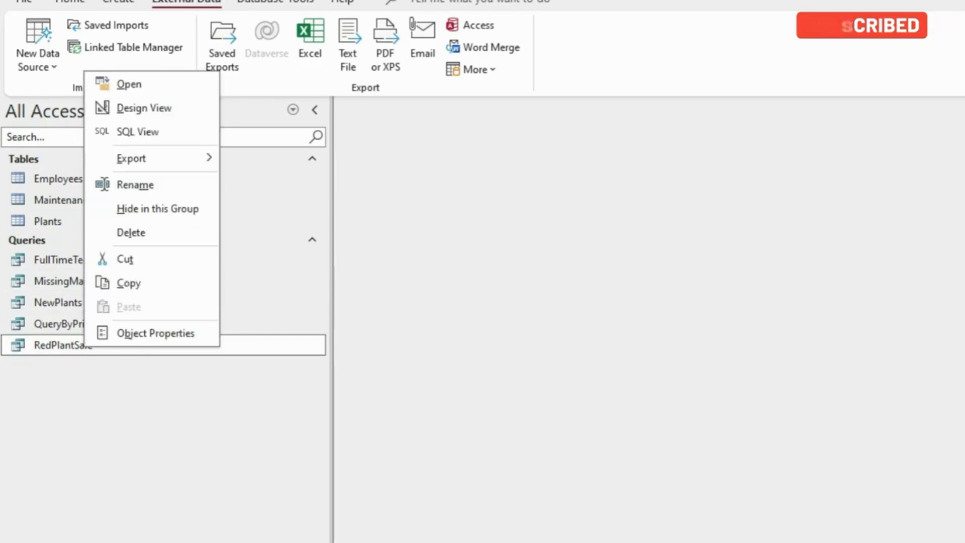
left_click(144, 108)
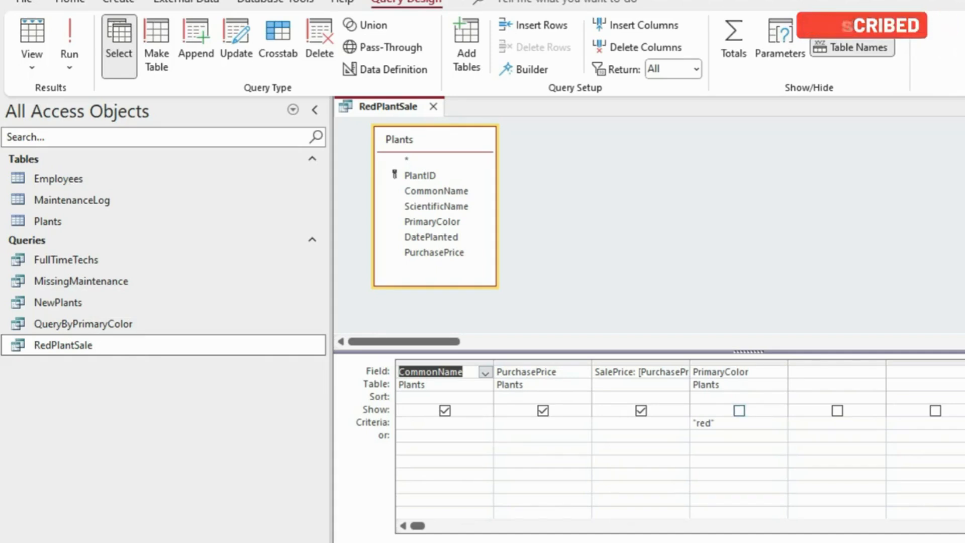
Compare the RedPlantSale query's fields, red criterion and SalePrice calculated field with step 7 of the PDF instructions
key("alt+Tab")
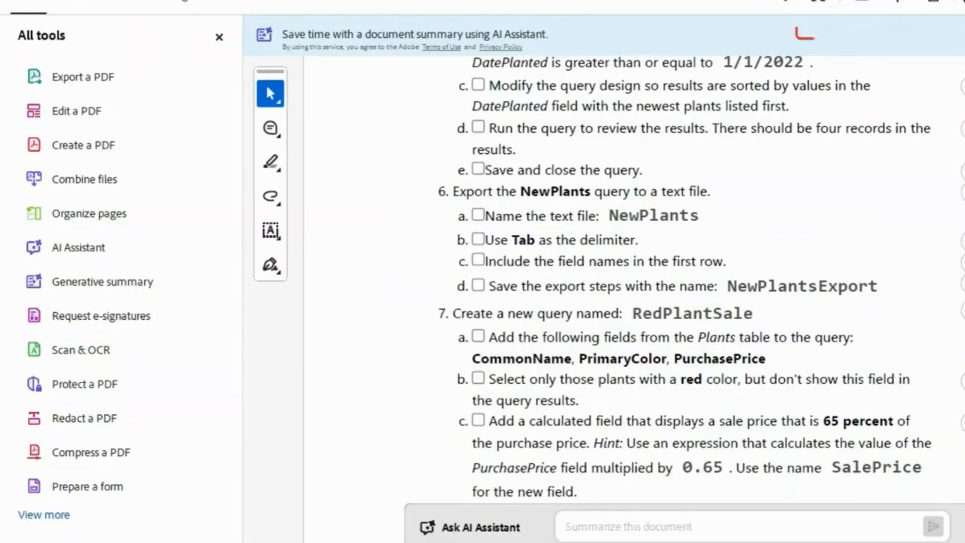
key("alt+Tab")
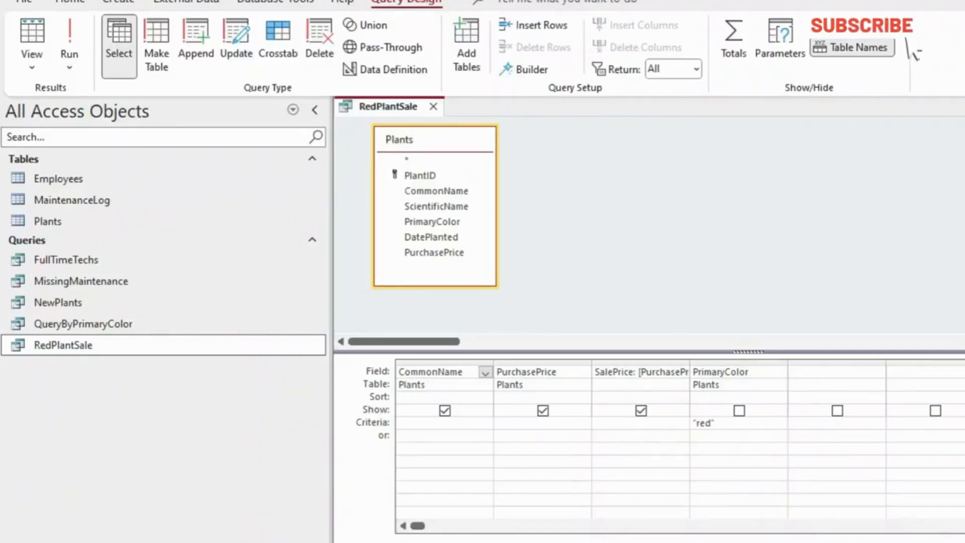
key("alt+Tab")
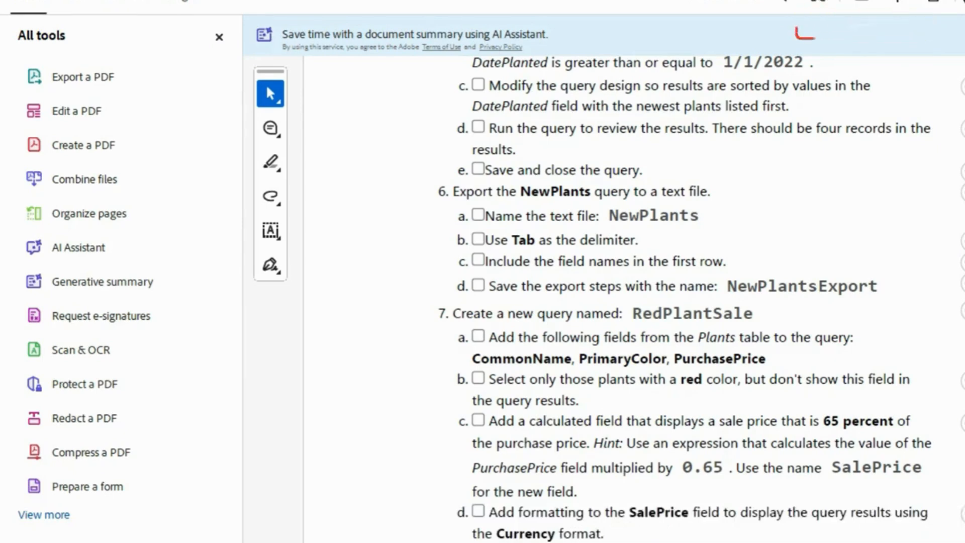
scroll(633, 301, "down", 3)
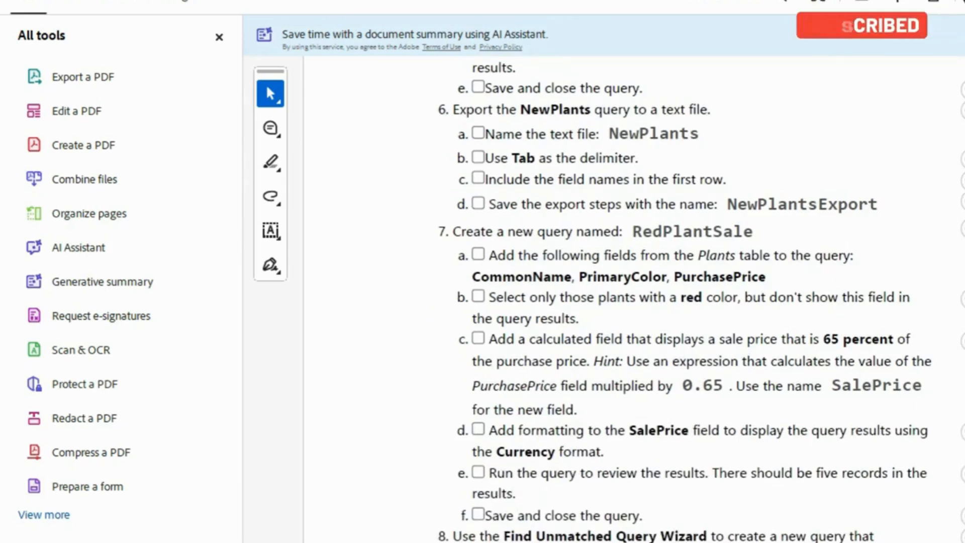
key("alt+Tab")
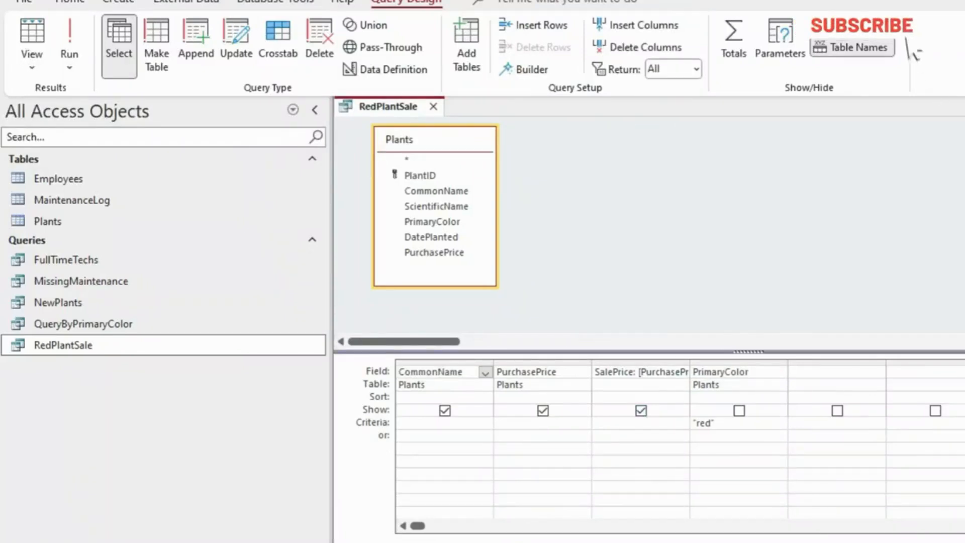
left_click(660, 372)
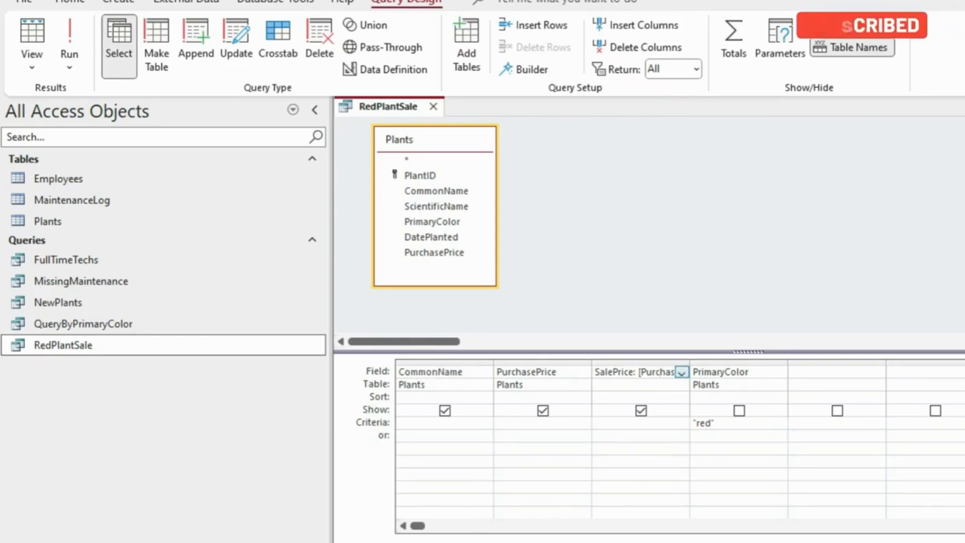
Read the rest of step 7 and the step 8 instructions in the PDF for the MissingMaintenance unmatched query
key("alt+Tab")
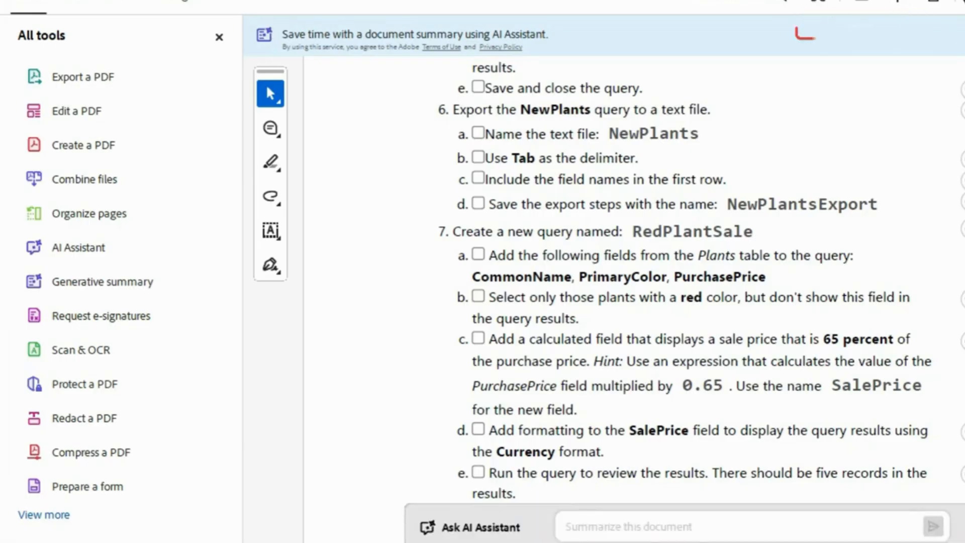
scroll(633, 271, "down", 3)
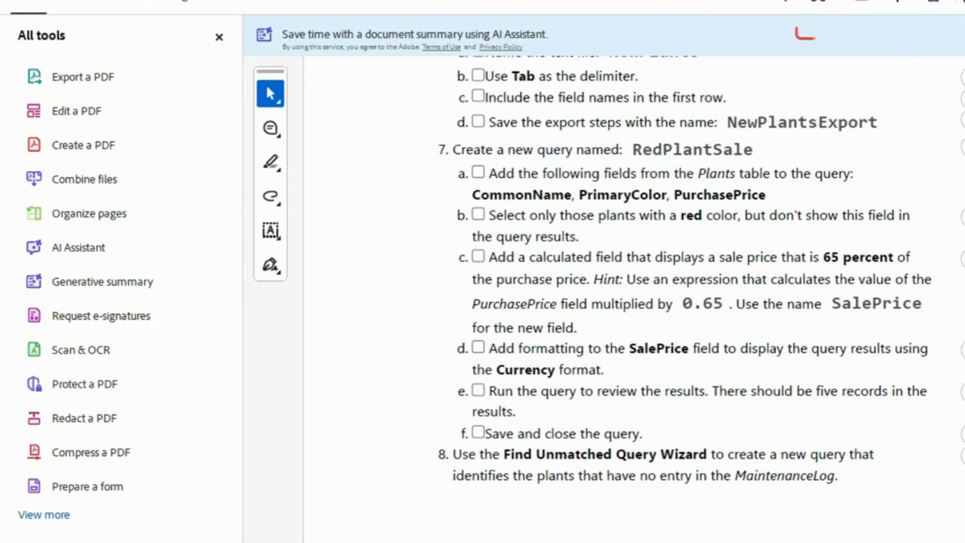
scroll(633, 271, "down", 3)
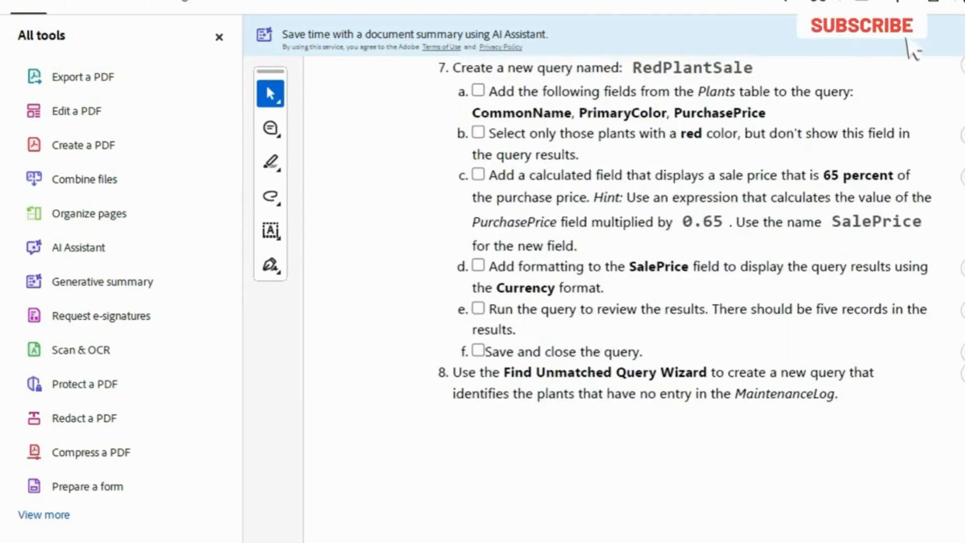
scroll(633, 271, "down", 3)
scroll(633, 271, "down", 2)
scroll(633, 271, "down", 1)
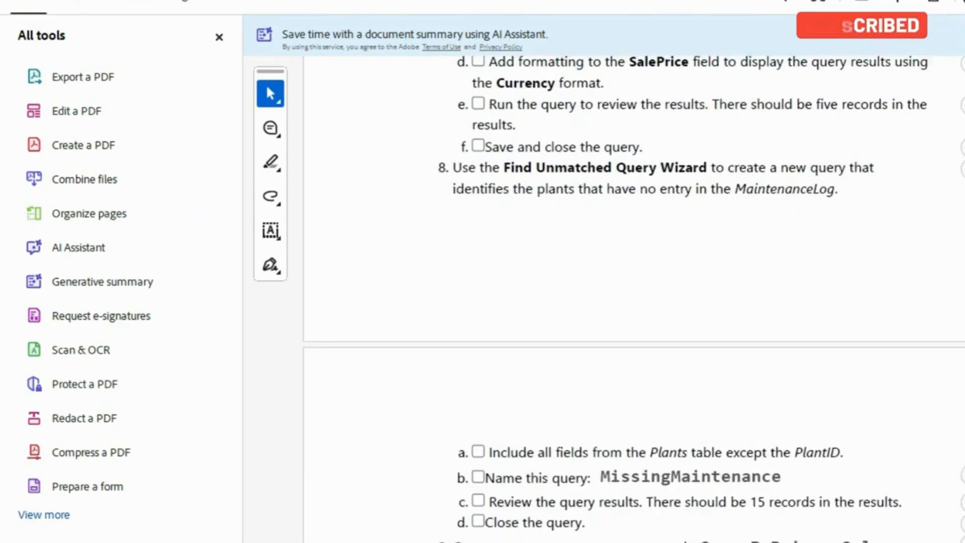
scroll(633, 272, "down", 2)
scroll(633, 271, "down", 1)
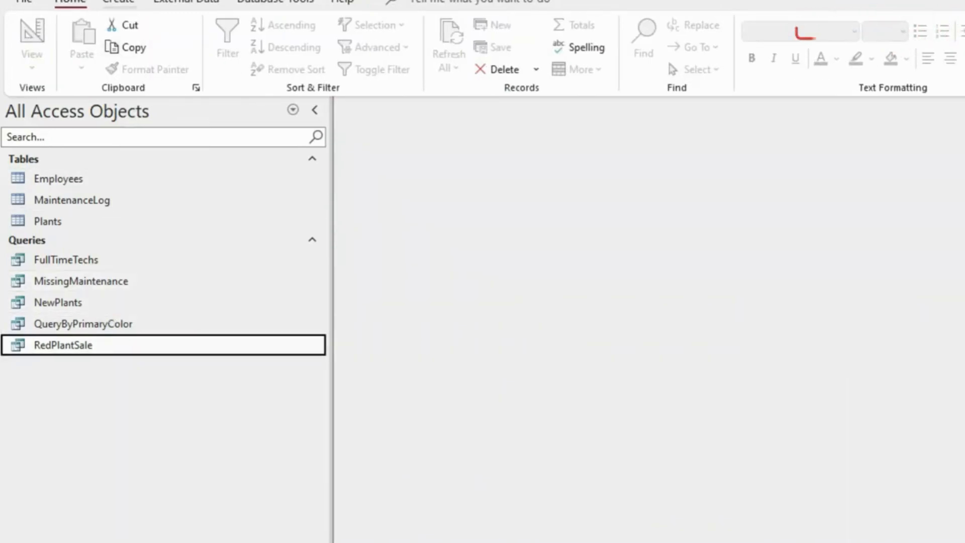
Display the query types offered by the Query Wizard and close the dialog without creating a query
left_click(119, 3)
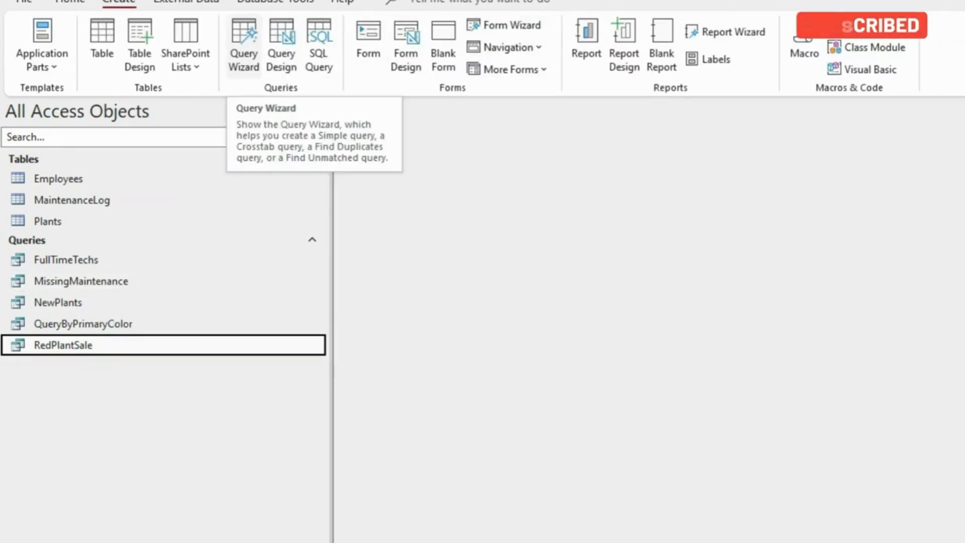
left_click(244, 47)
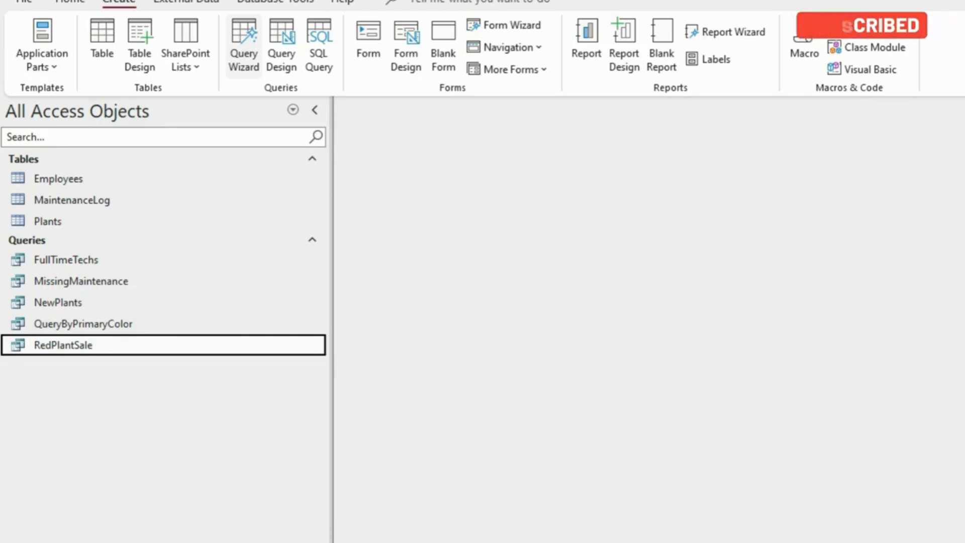
left_click(244, 48)
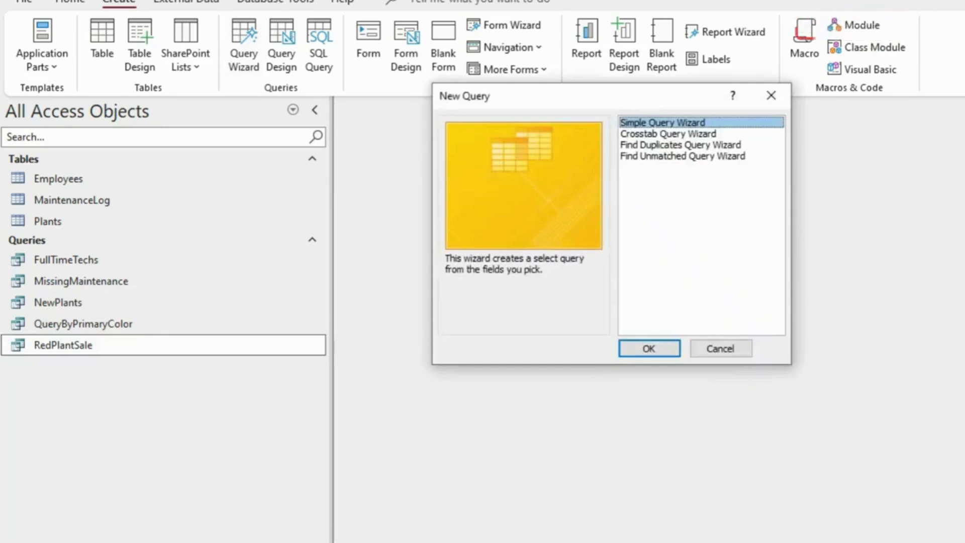
left_click(771, 96)
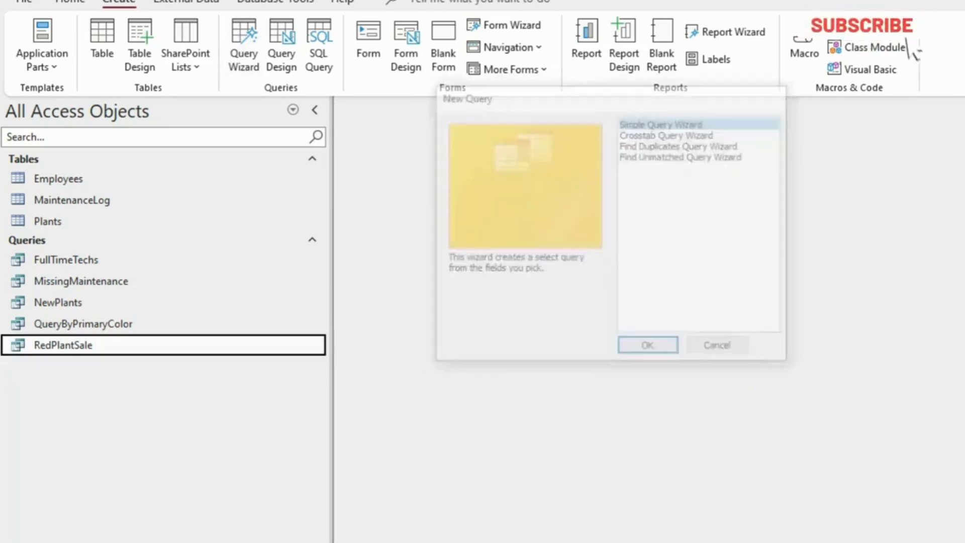
Read steps 9 to 13 in the PDF instructions and return to the Access database
key("alt+Tab")
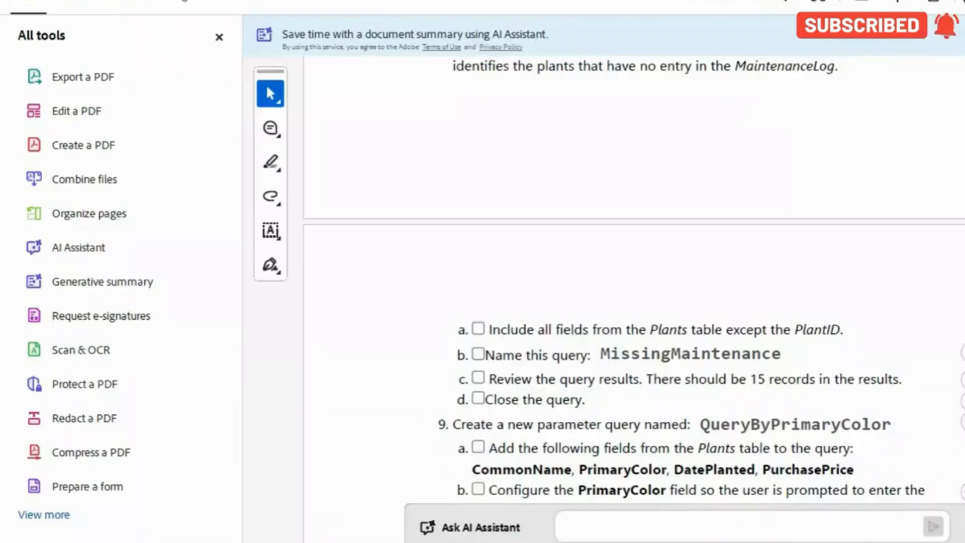
scroll(633, 302, "down", 2)
scroll(634, 301, "down", 2)
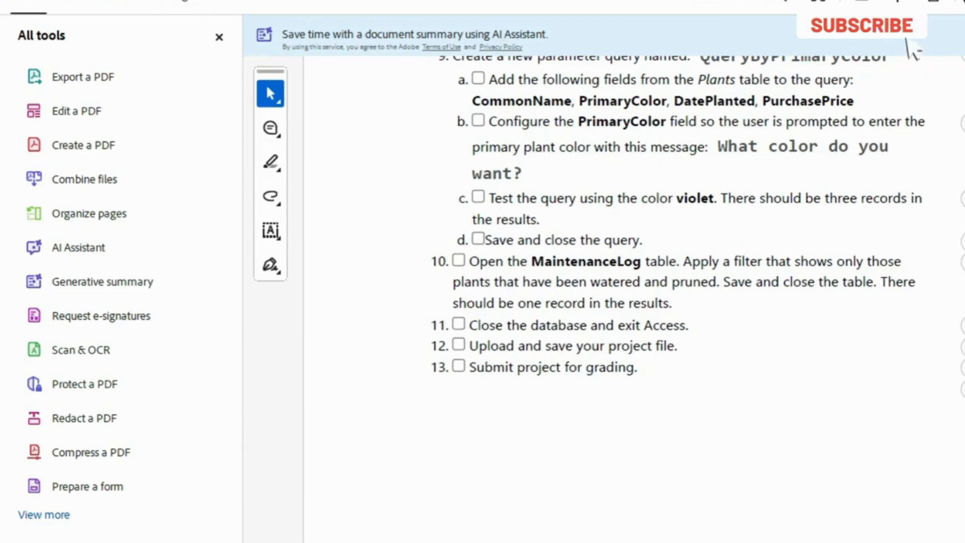
mouse_move(496, 542)
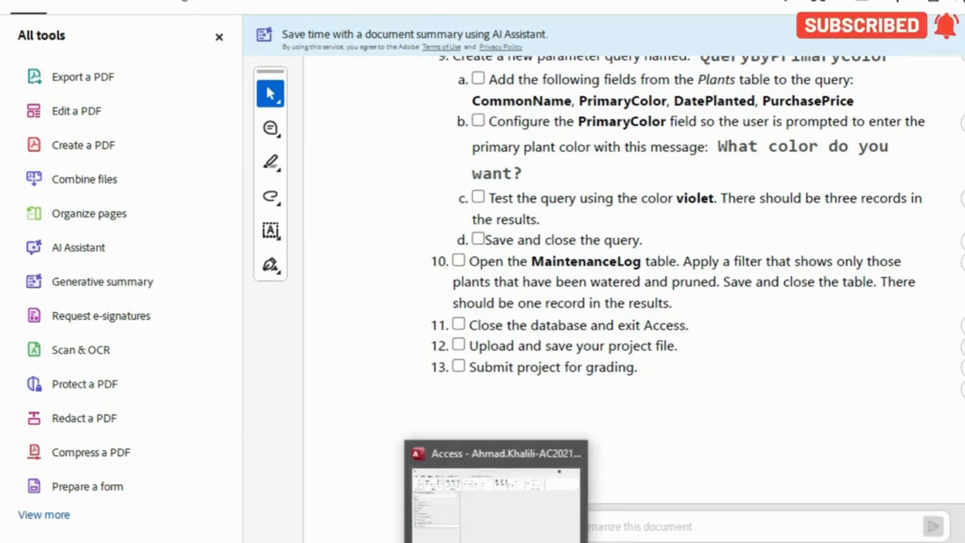
left_click(496, 498)
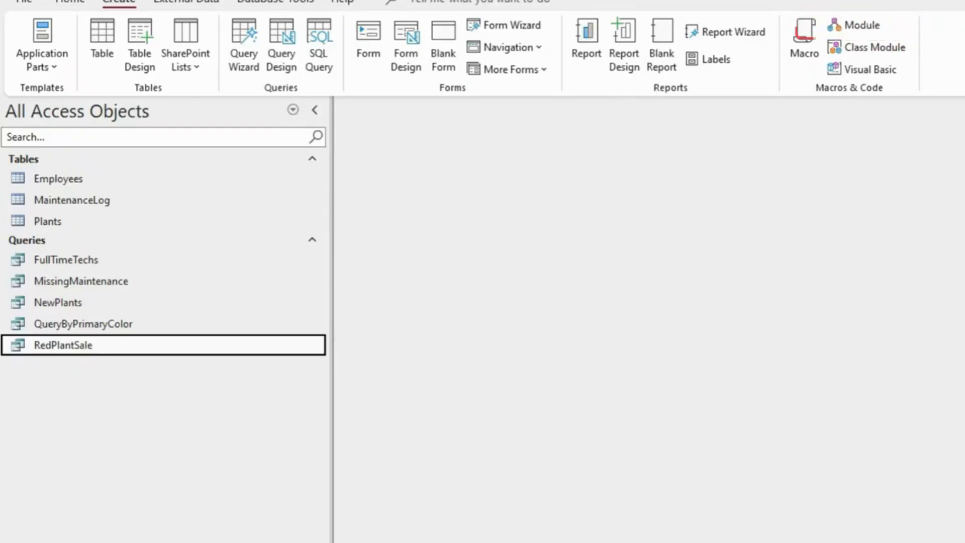
key("alt+Tab")
key("alt+Tab")
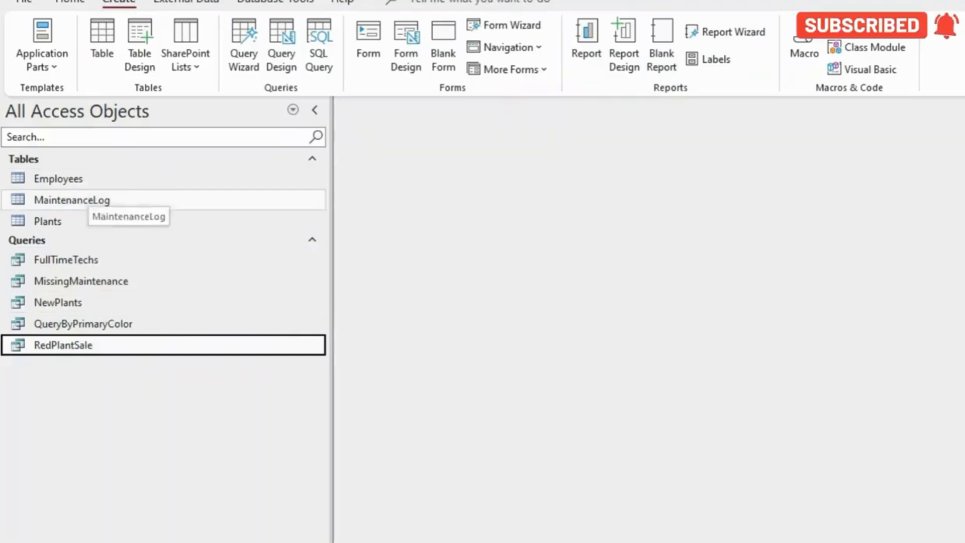
Open the MaintenanceLog table and check the filter requirement in step 10 of the PDF instructions
double_click(80, 200)
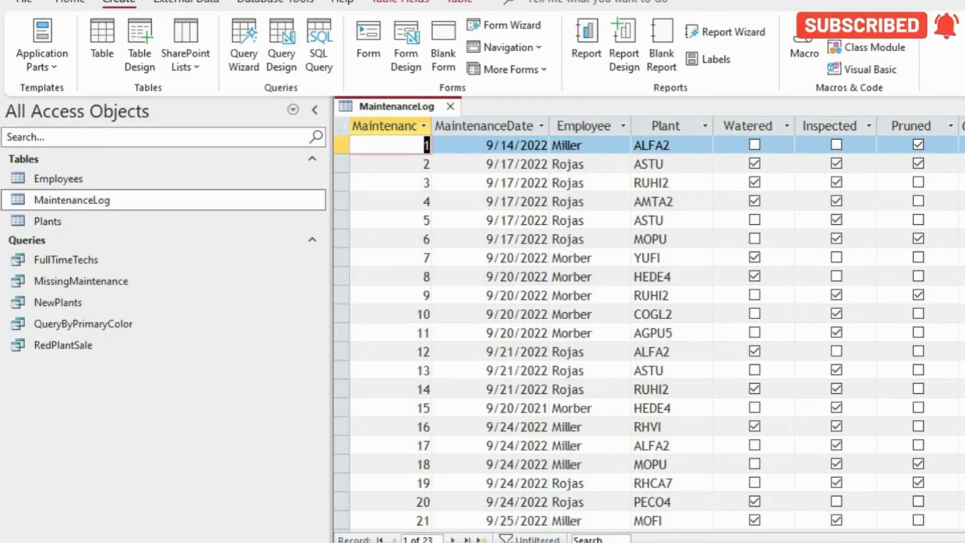
key("alt+Tab")
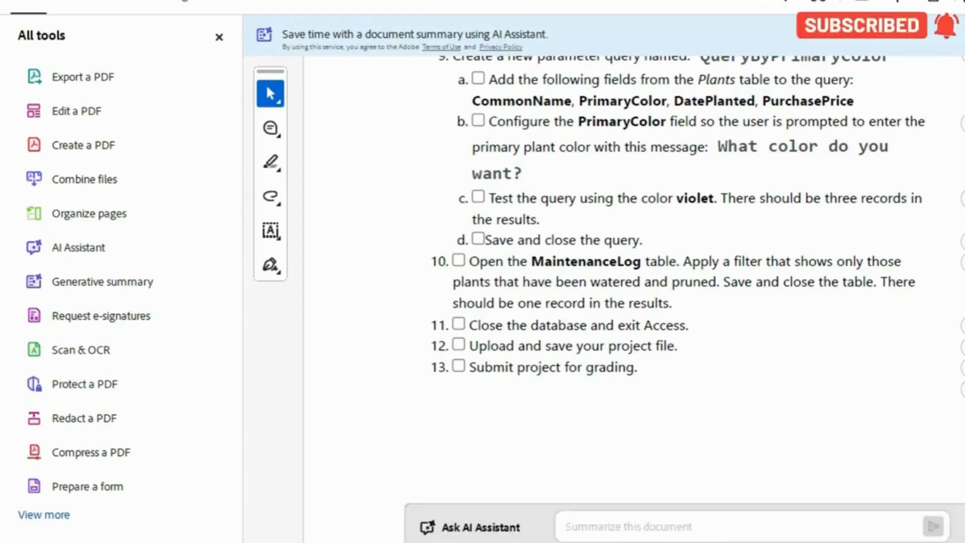
mouse_move(498, 542)
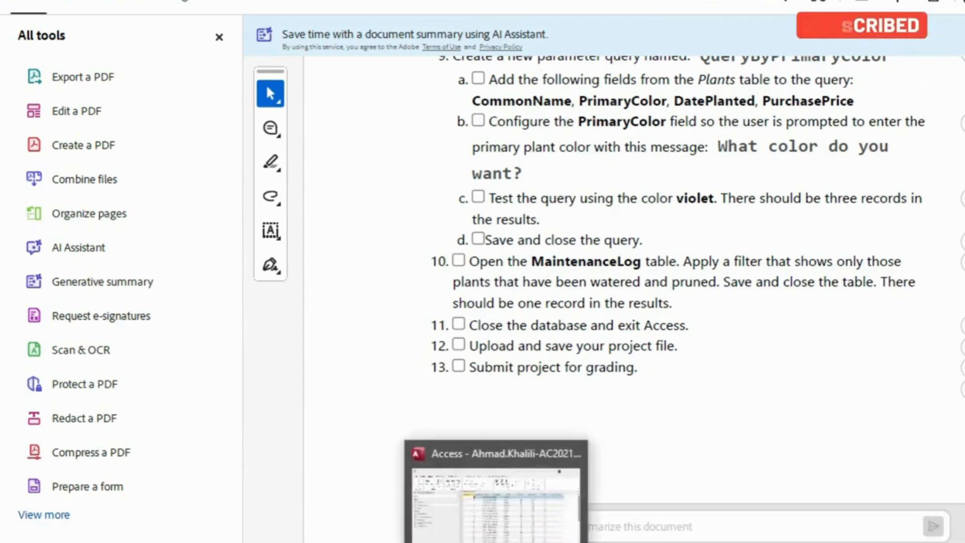
left_click(499, 508)
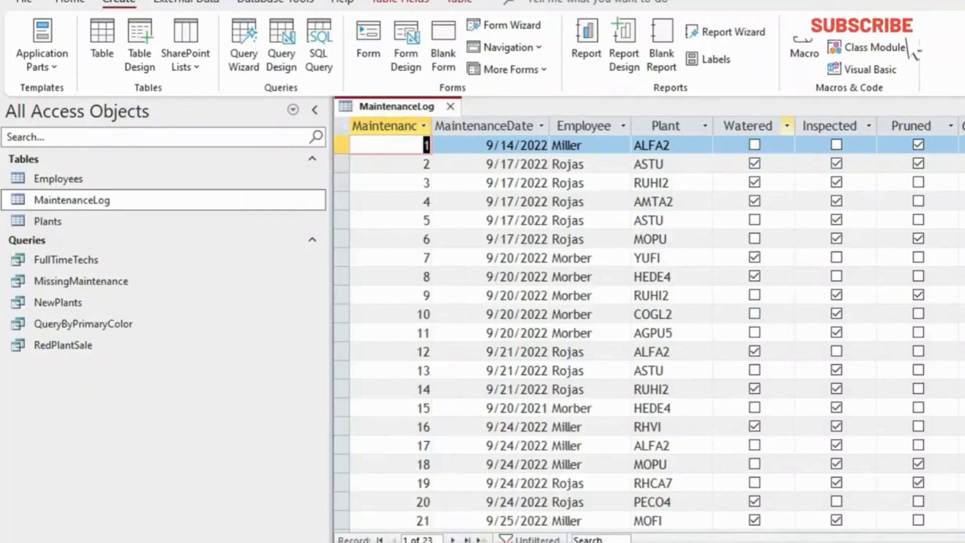
Filter the MaintenanceLog table to show only records with both Watered and Pruned set to Yes
left_click(787, 126)
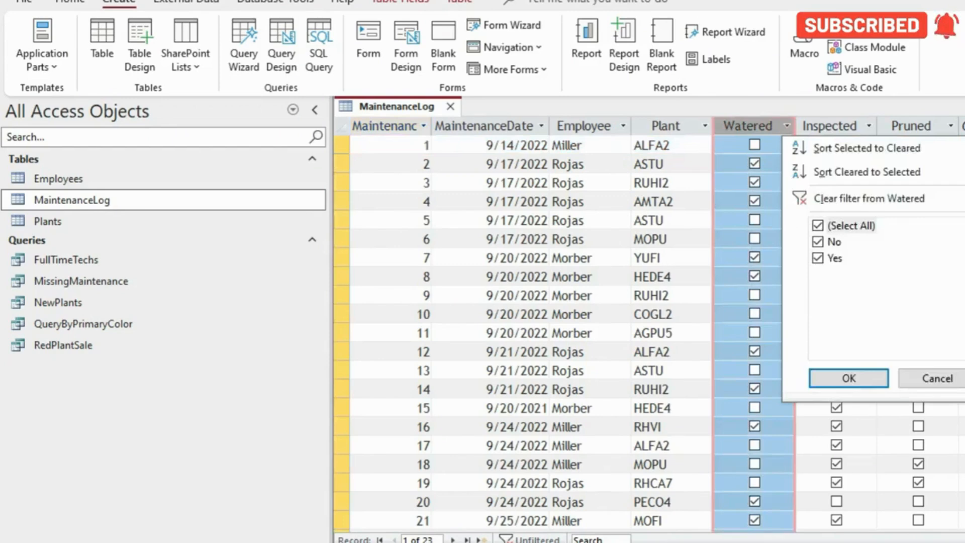
left_click(818, 242)
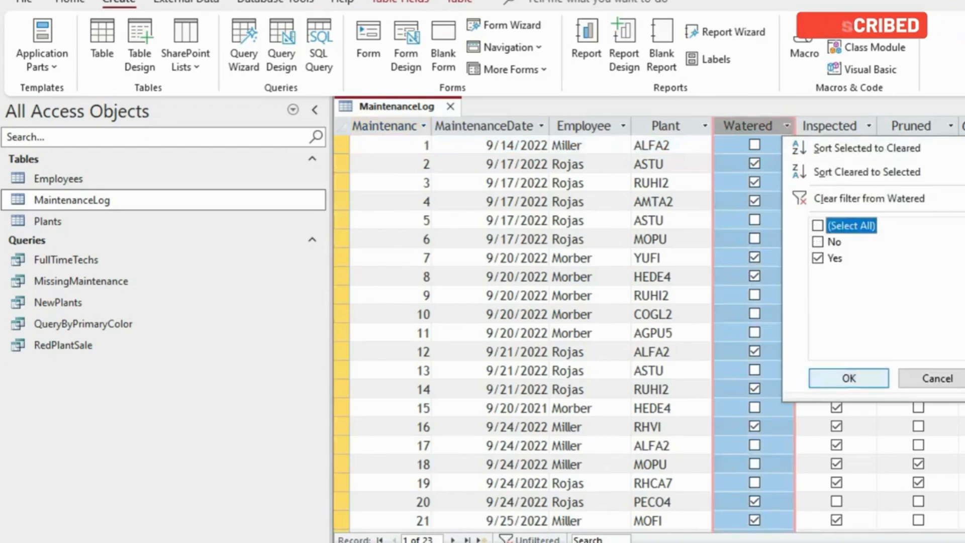
left_click(849, 378)
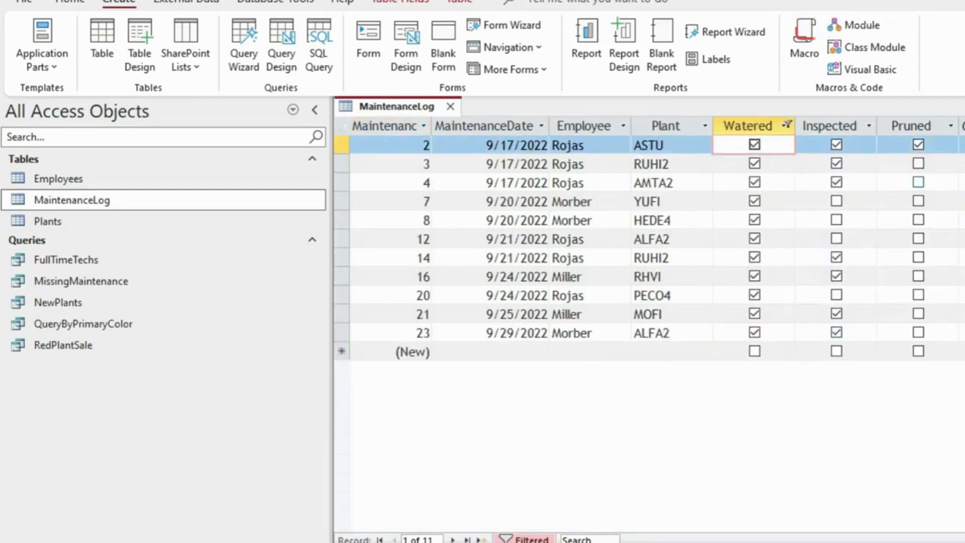
left_click(950, 125)
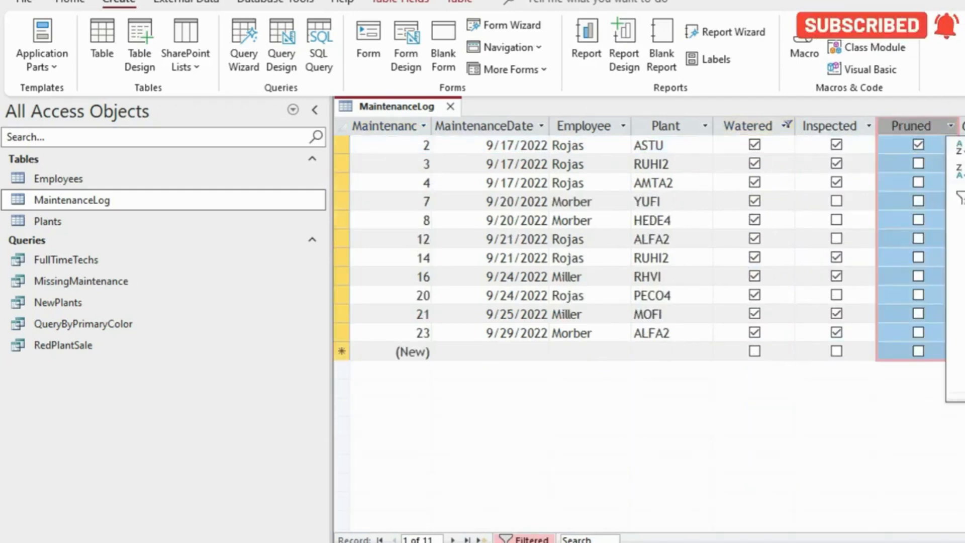
key("Return")
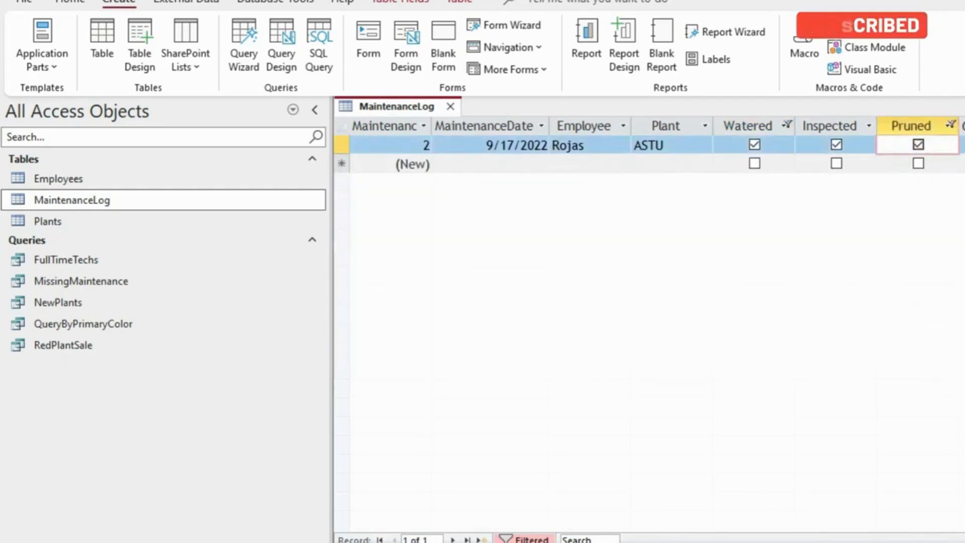
Save and close the filtered MaintenanceLog table, and switch back to the PDF instructions
right_click(414, 106)
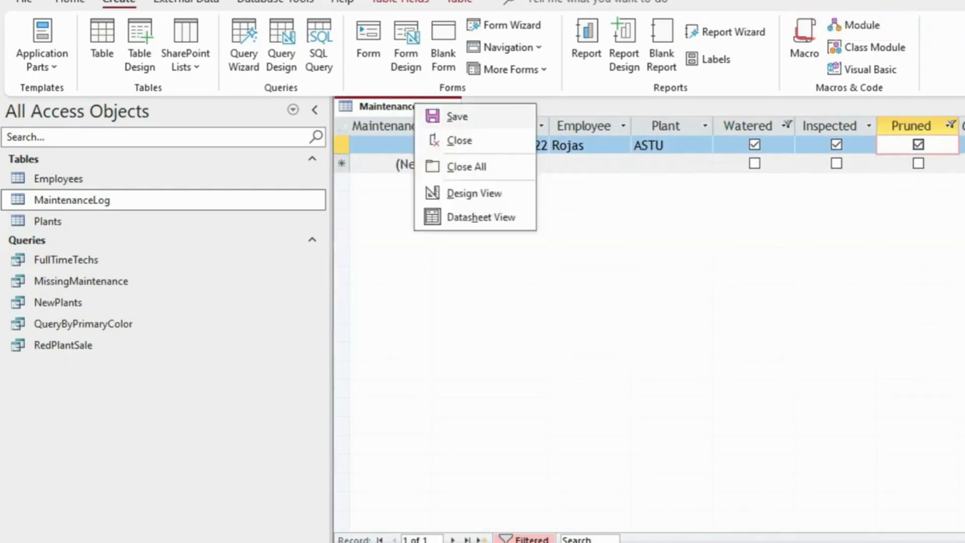
left_click(457, 117)
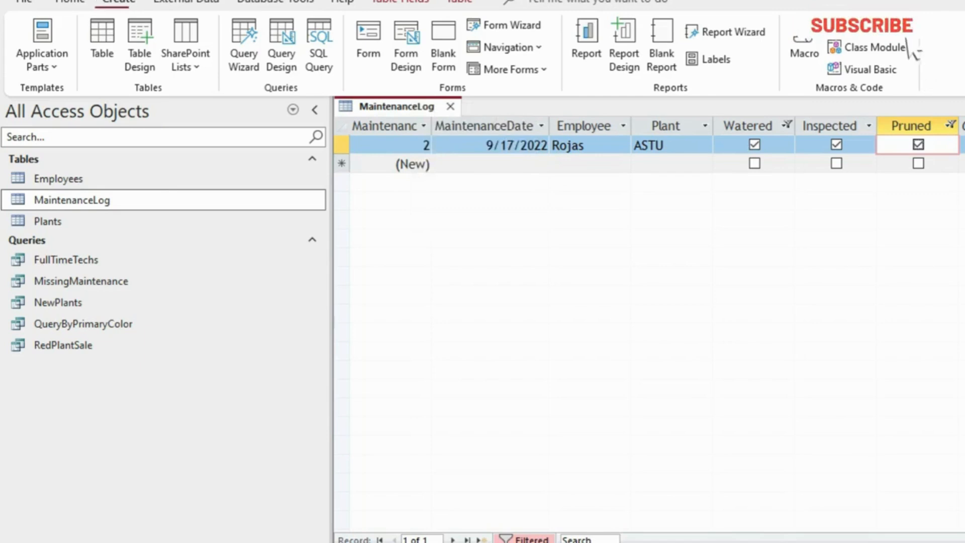
left_click(450, 106)
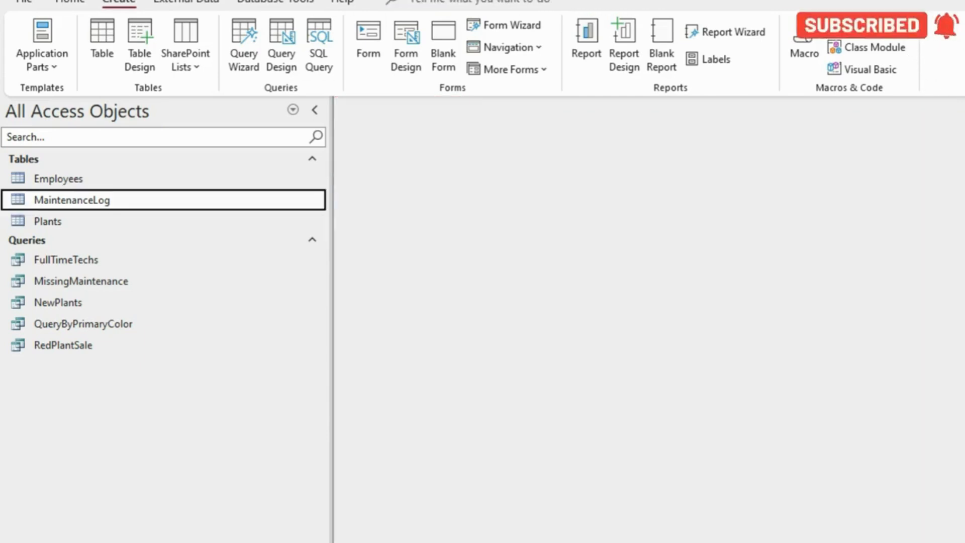
key("alt+Tab")
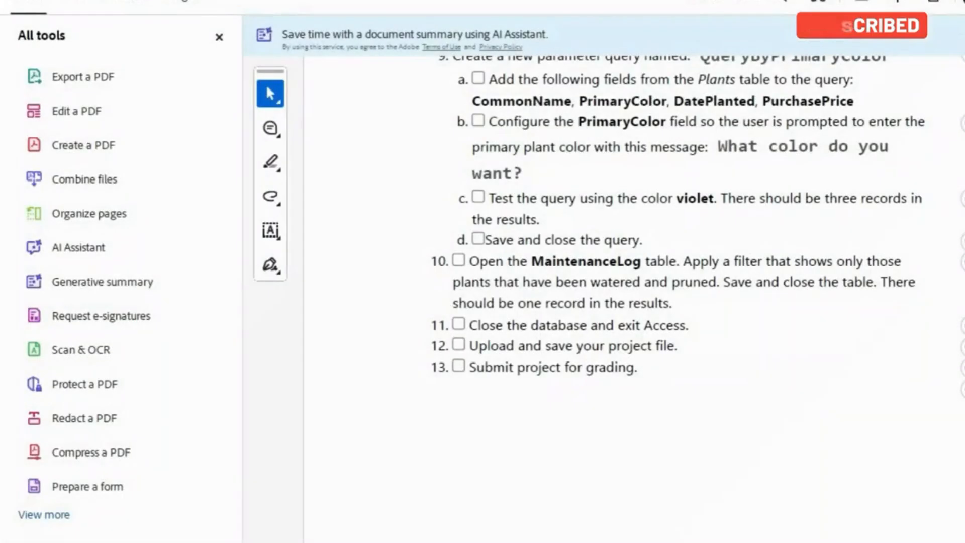